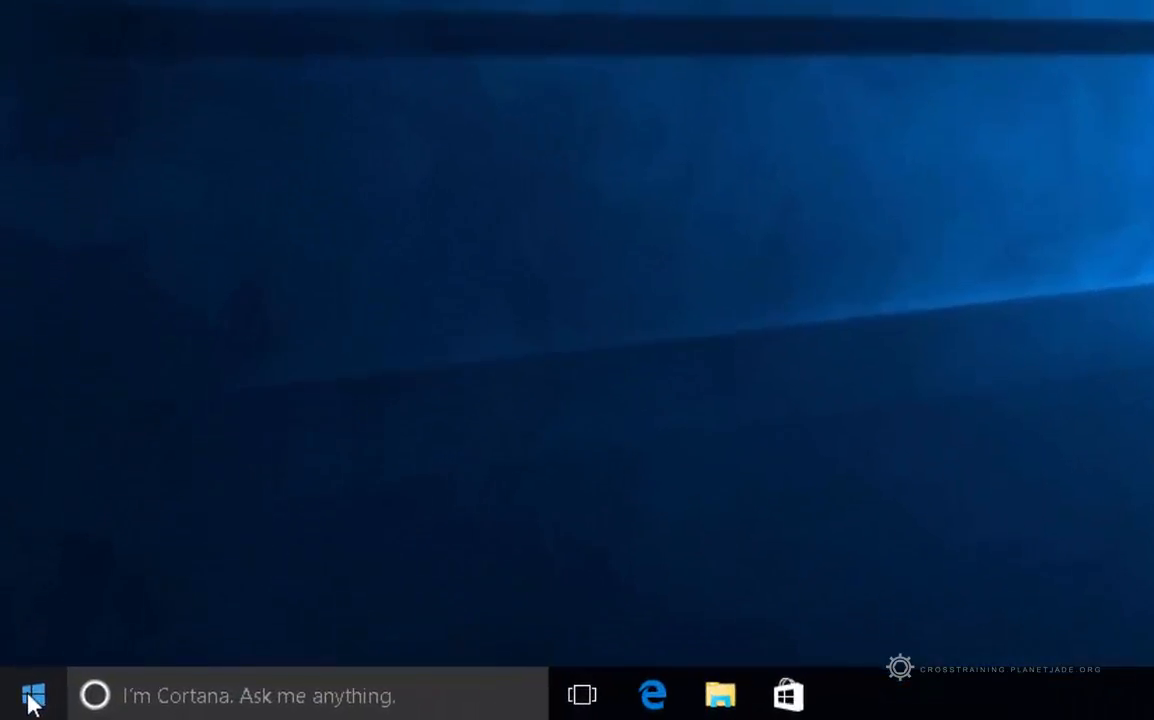
right_click(33, 703)
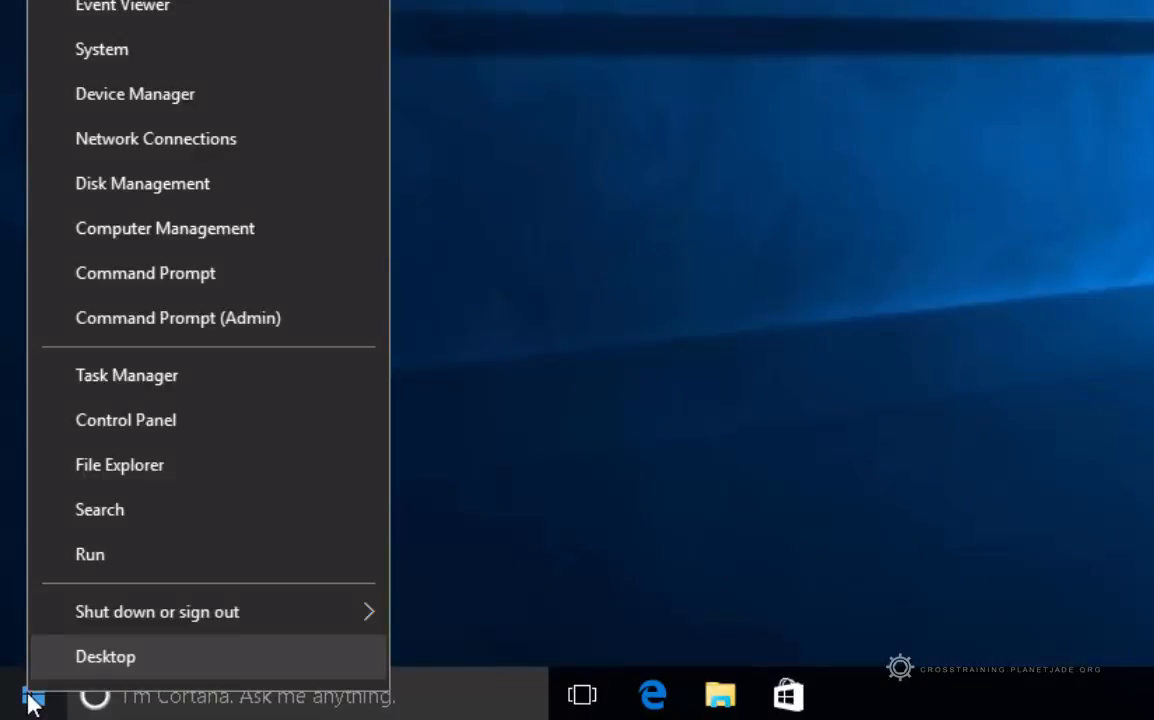
click(910, 404)
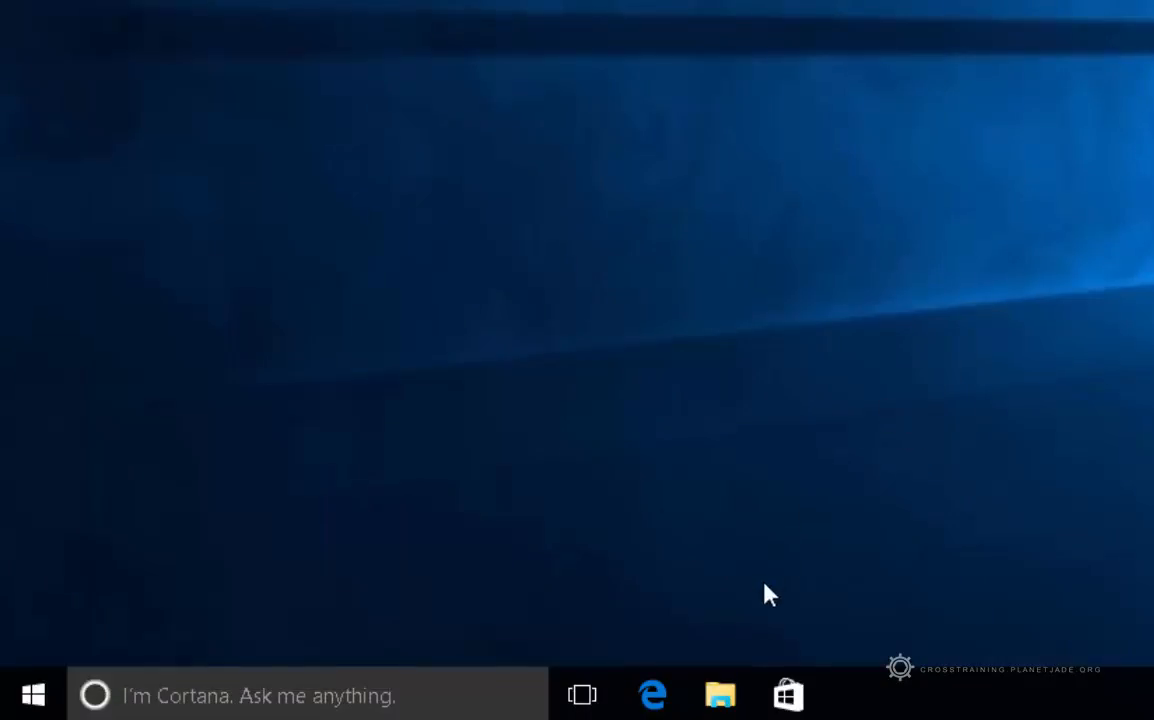
Open File Explorer and bring up the advanced view settings in Folder Options.
click(720, 698)
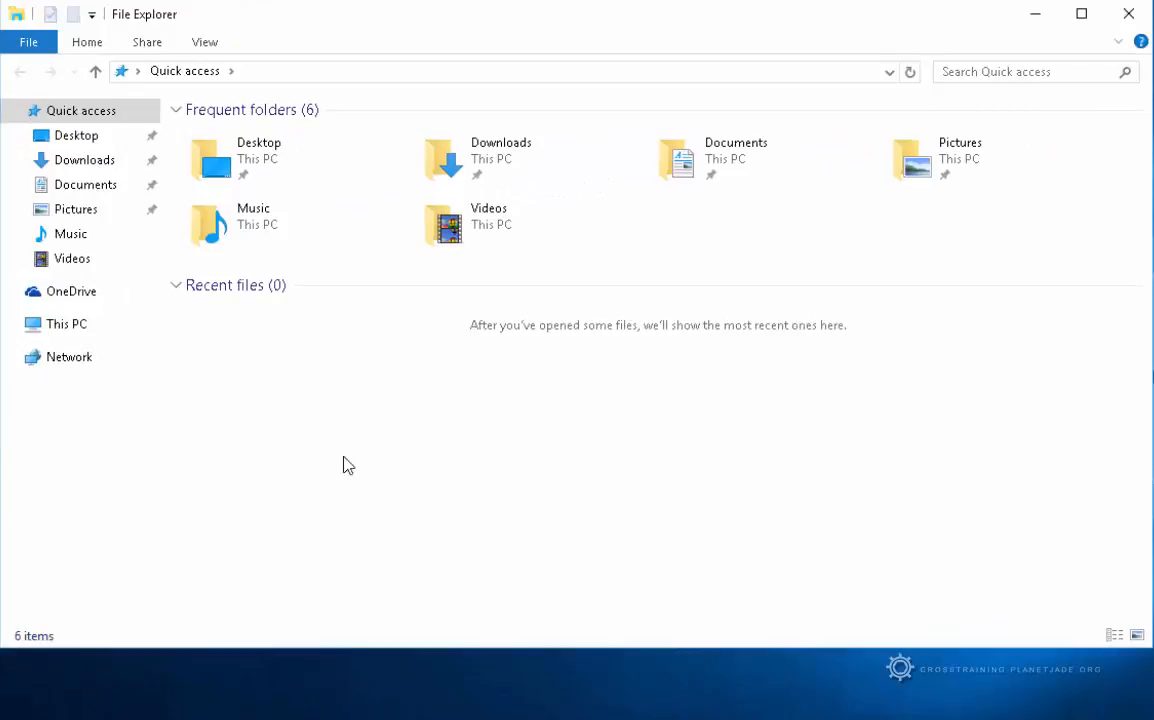
click(205, 42)
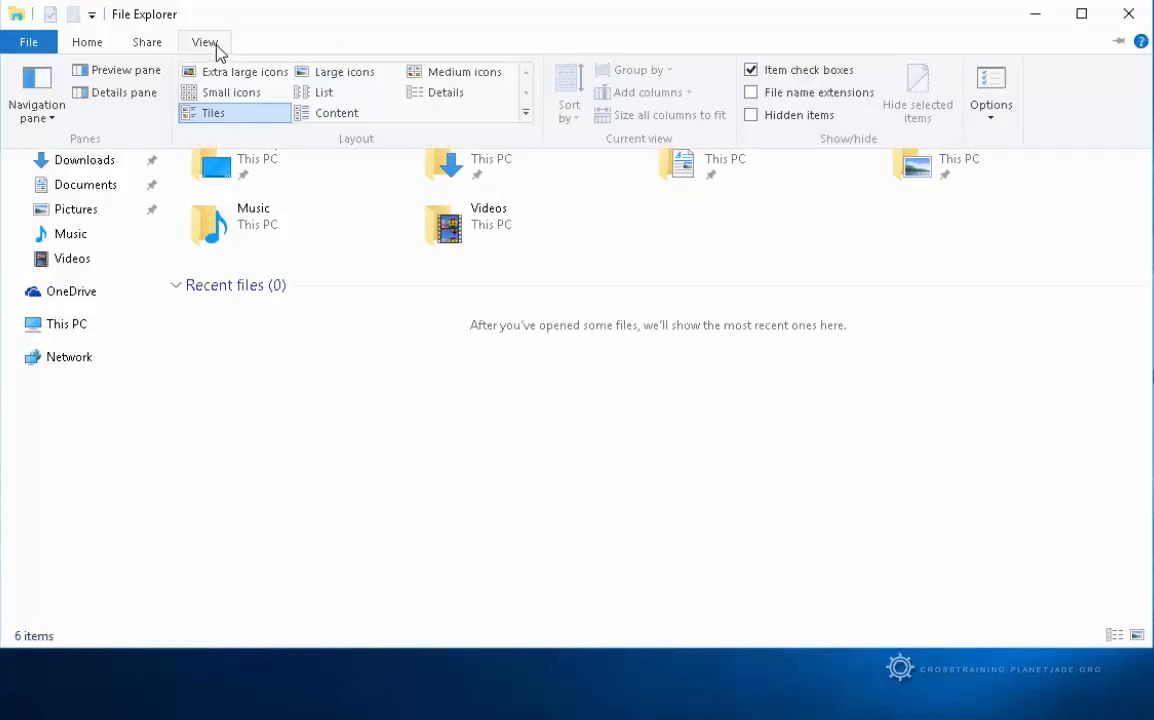
click(1008, 121)
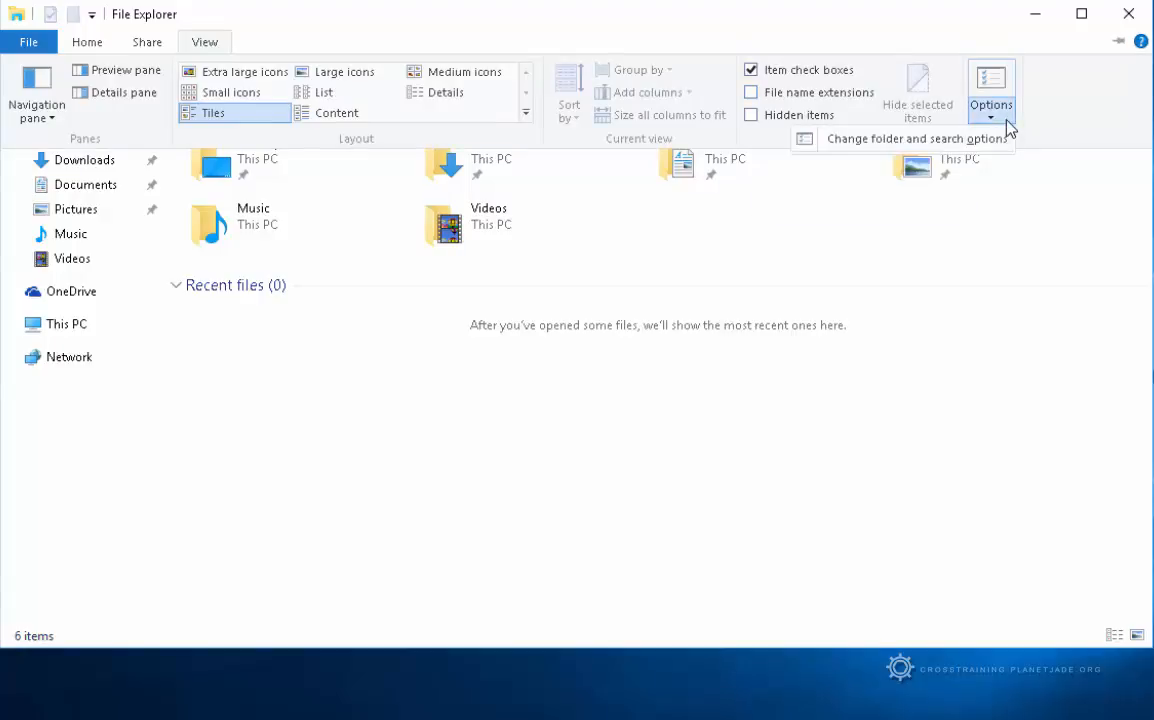
click(880, 150)
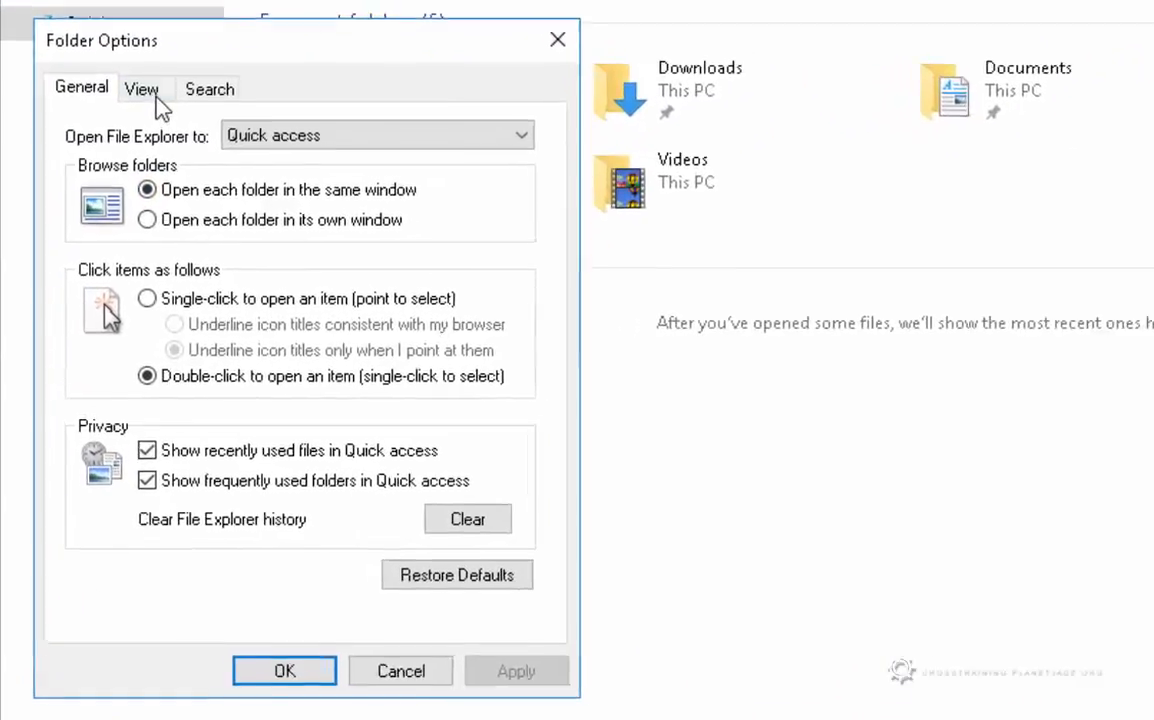
click(150, 76)
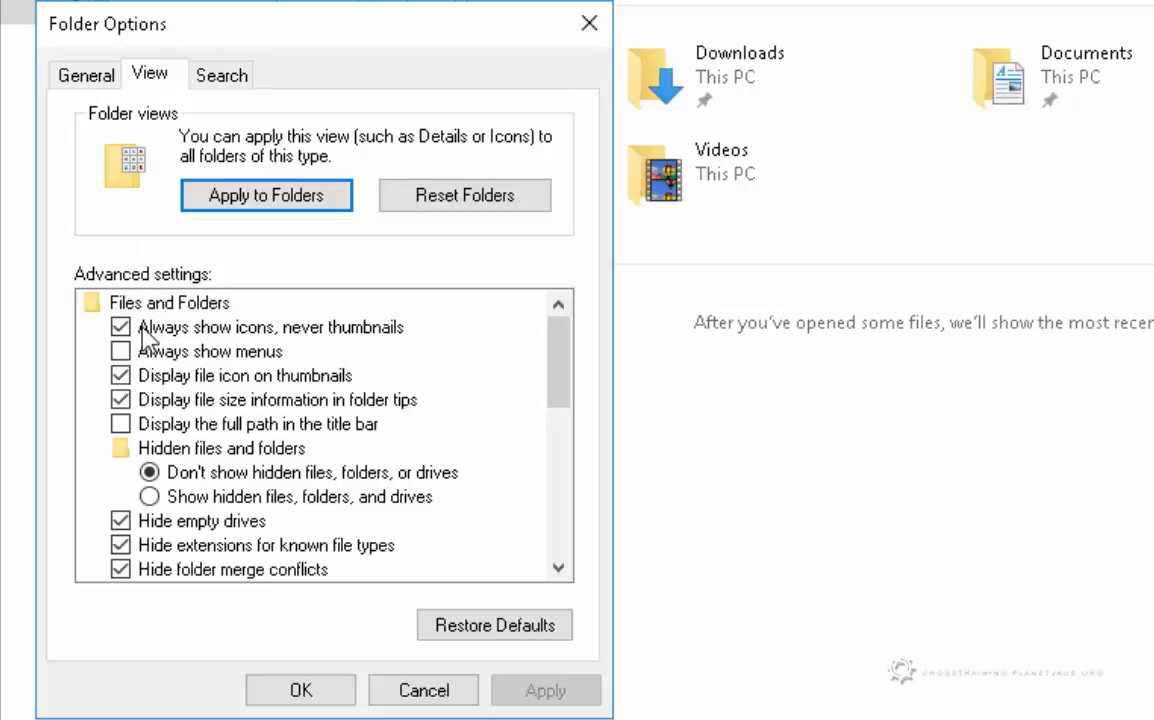
Disable always showing icons and file icons on thumbnails, and enable always showing menus and the full path in the title bar.
click(215, 333)
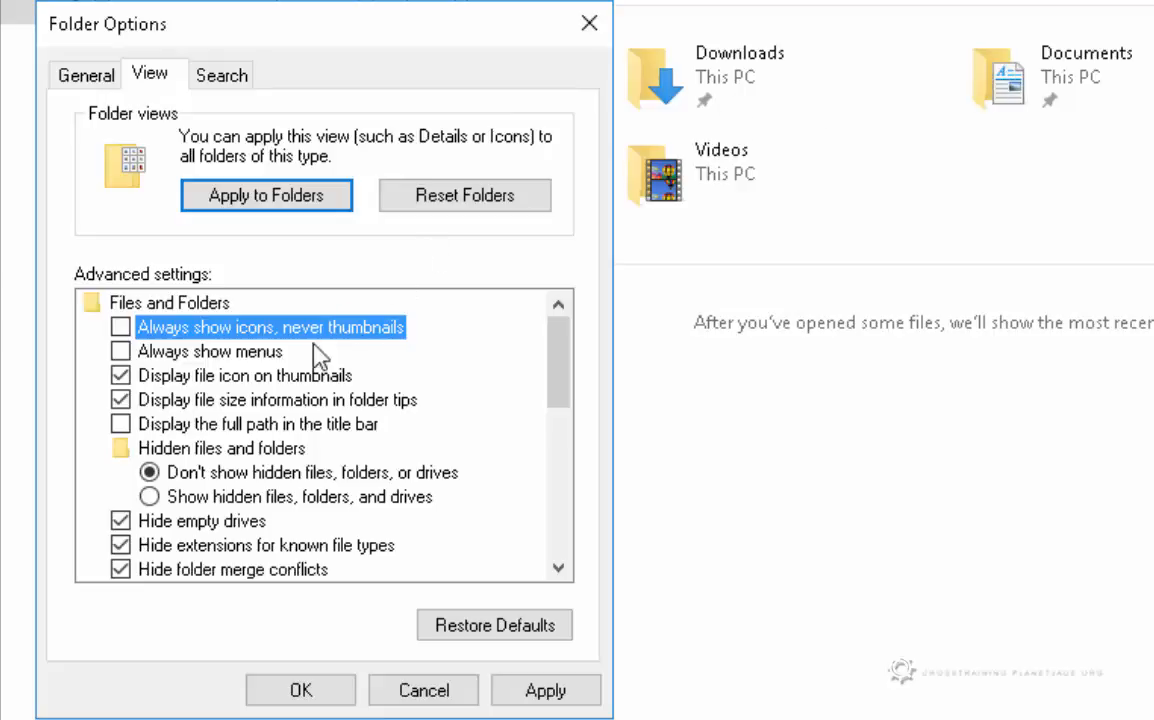
click(121, 352)
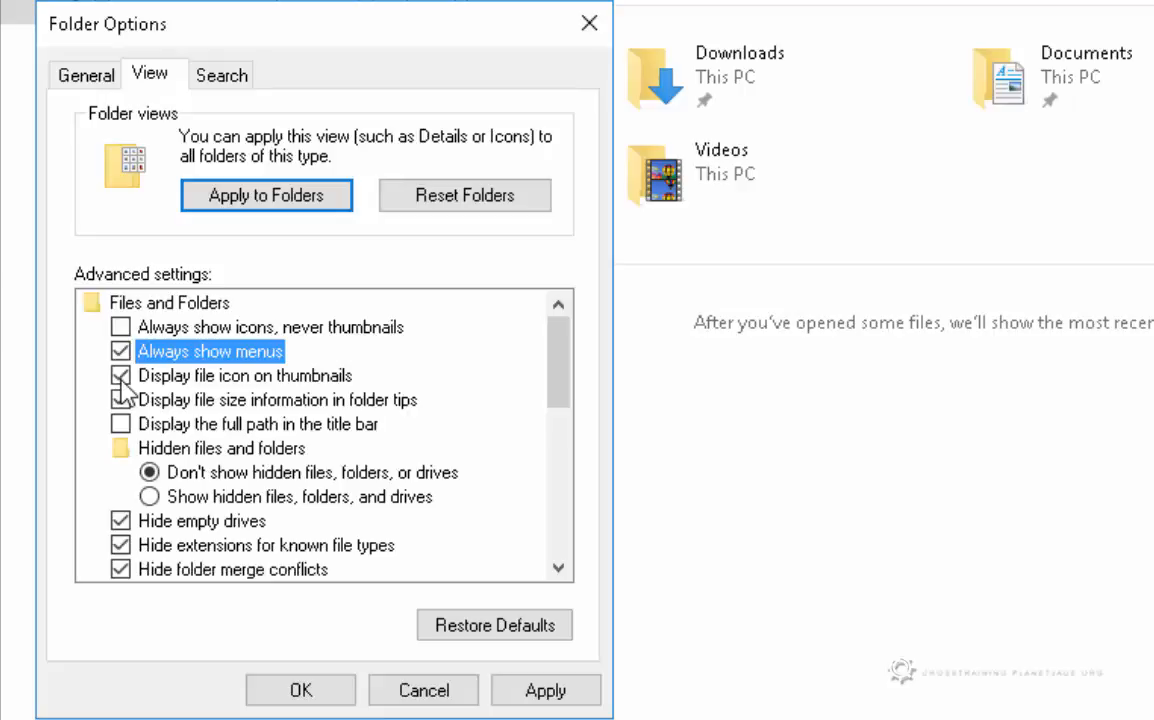
click(121, 376)
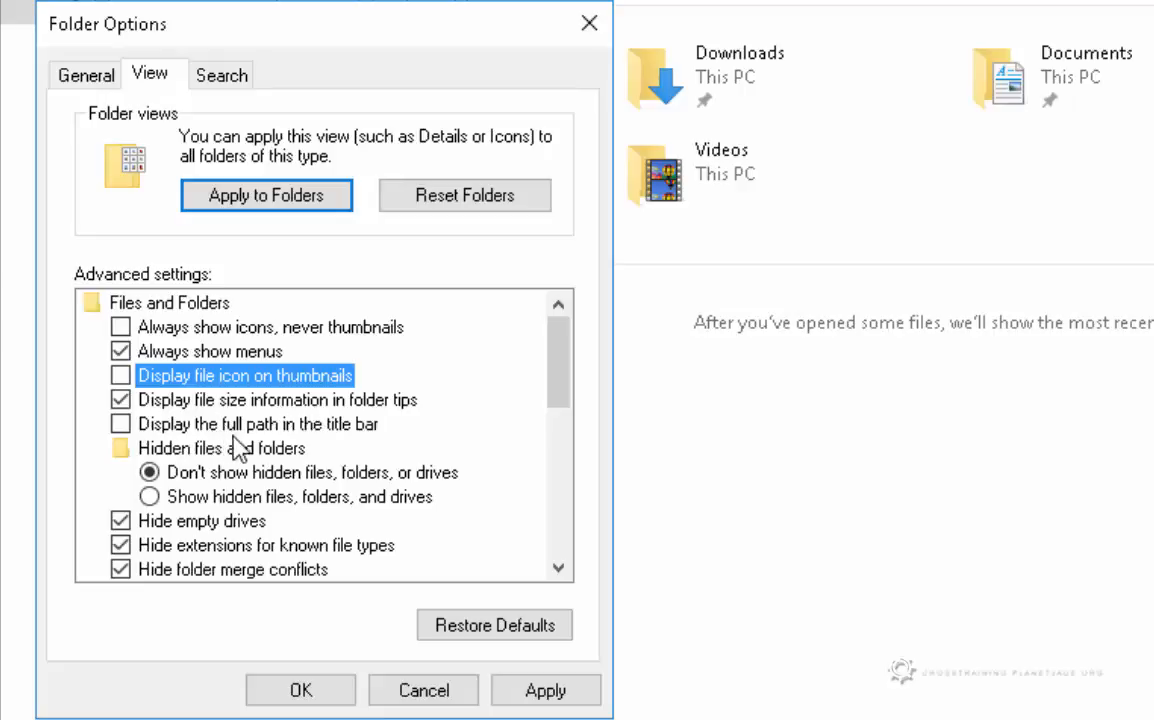
click(121, 425)
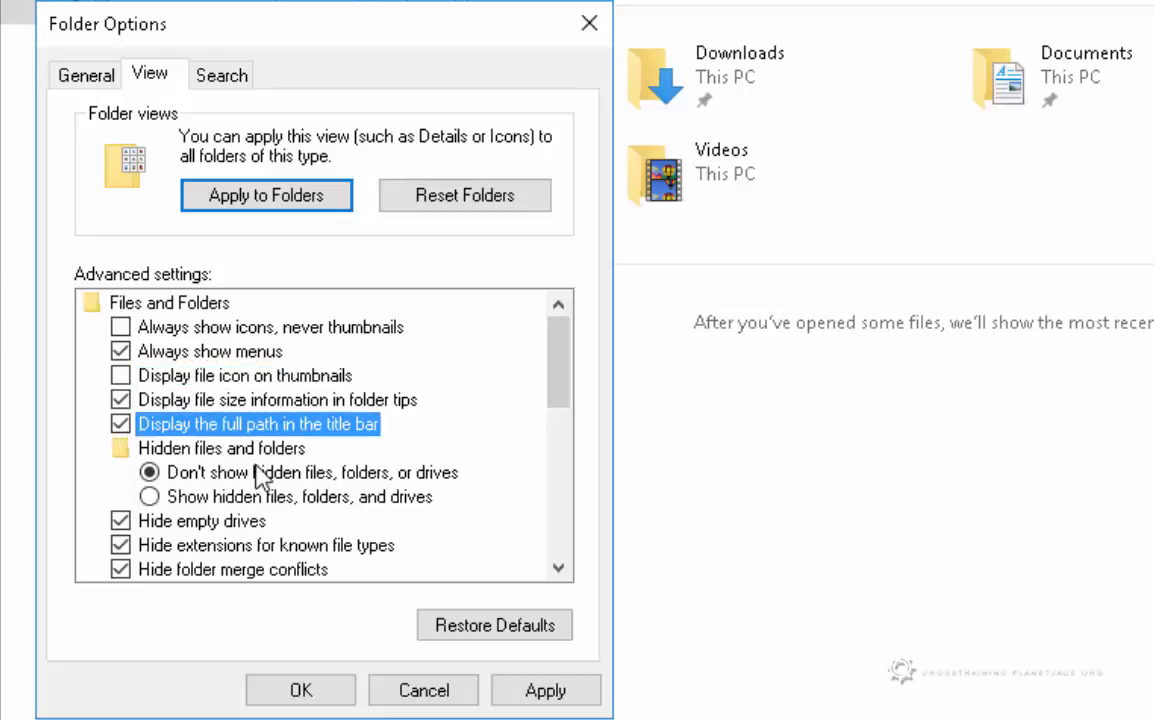
Show hidden files, folders, and drives, and stop hiding empty drives, extensions for known file types and folder merge conflicts.
click(152, 499)
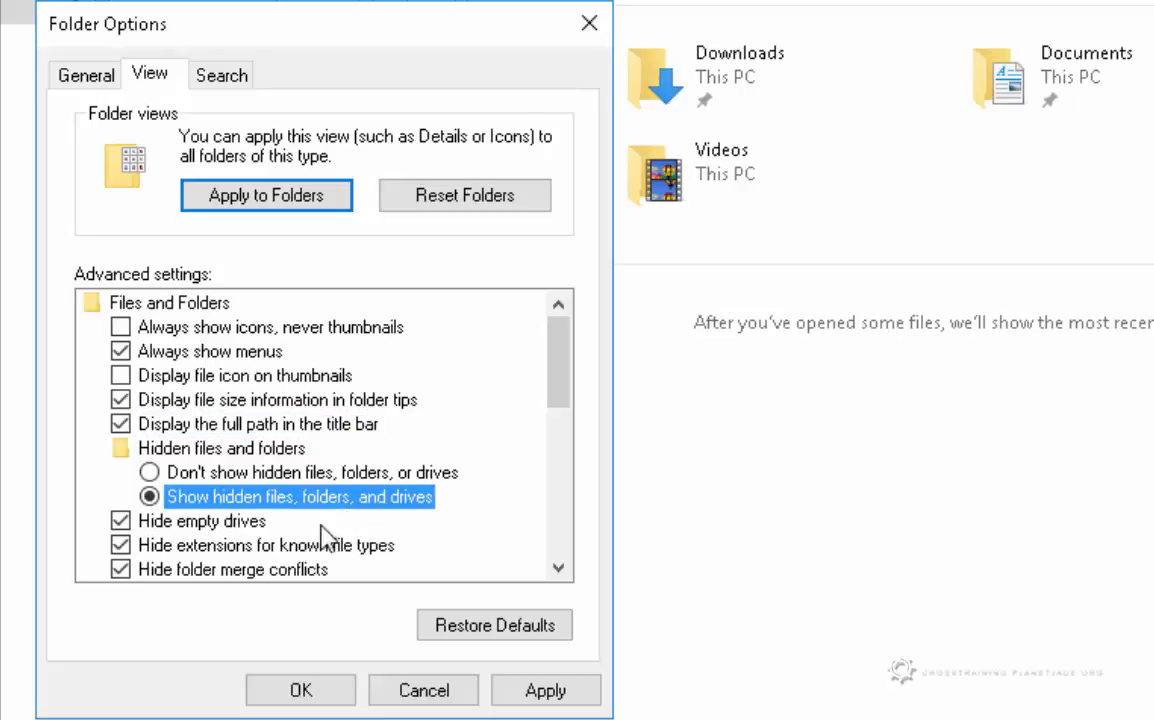
click(121, 523)
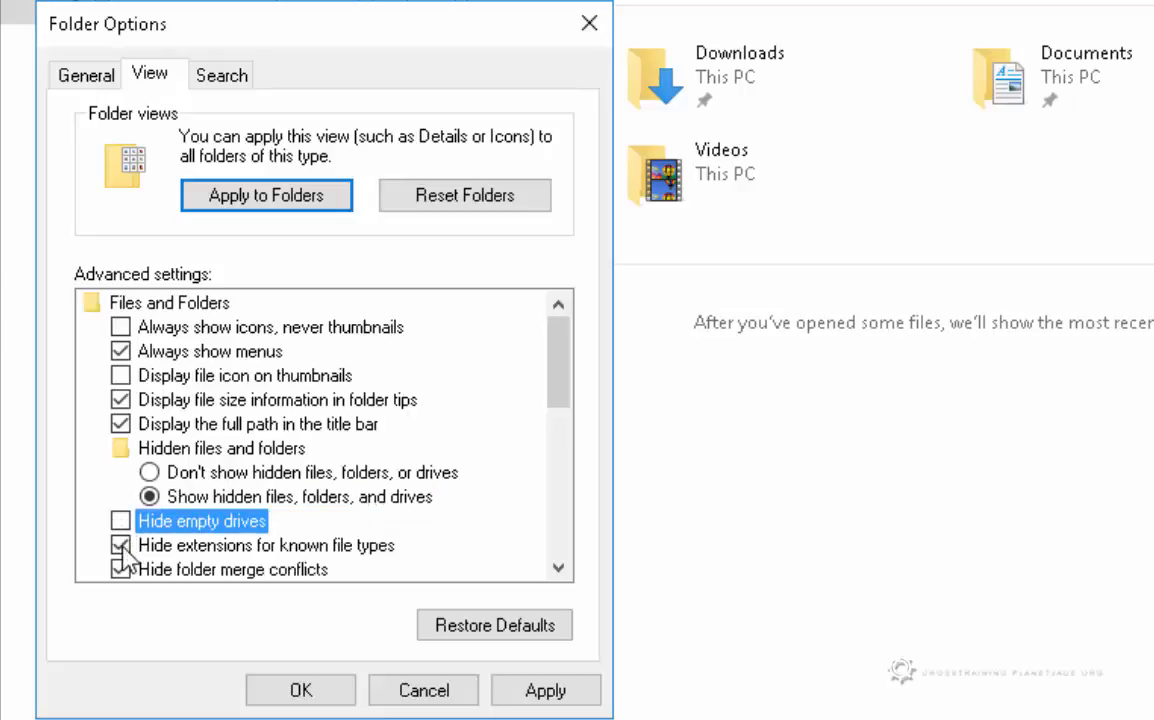
click(120, 545)
click(120, 569)
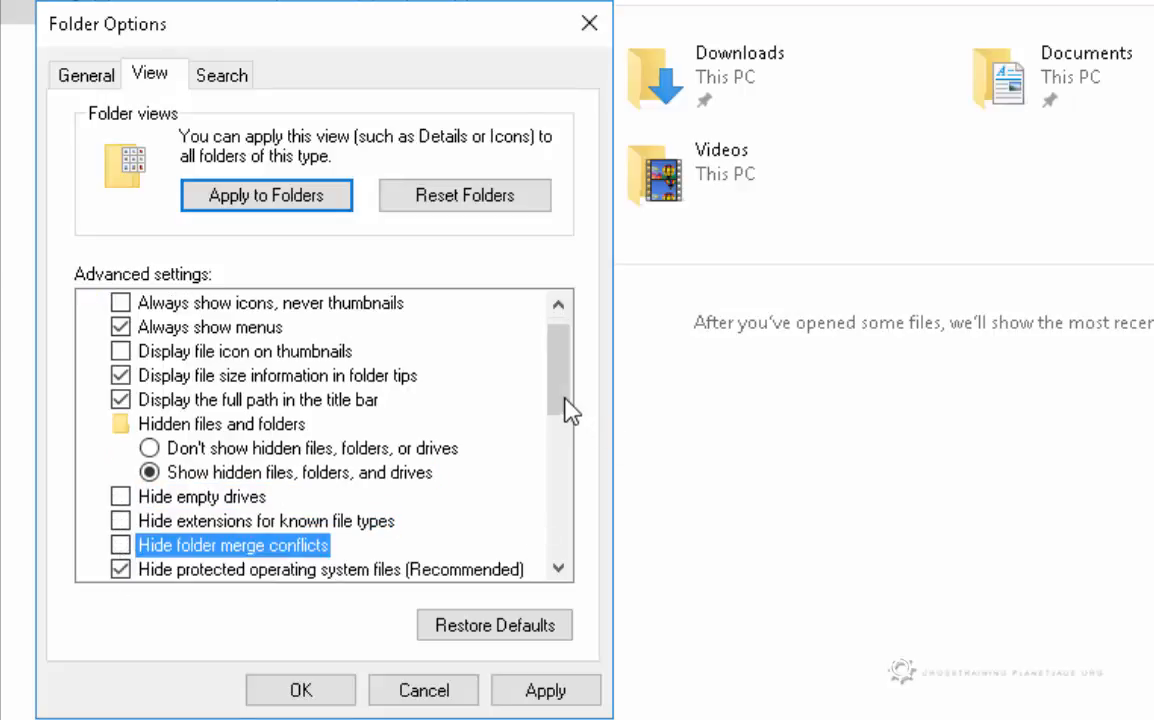
Turn off hiding of protected operating system files and accept the display of these files.
drag(567, 407, 574, 451)
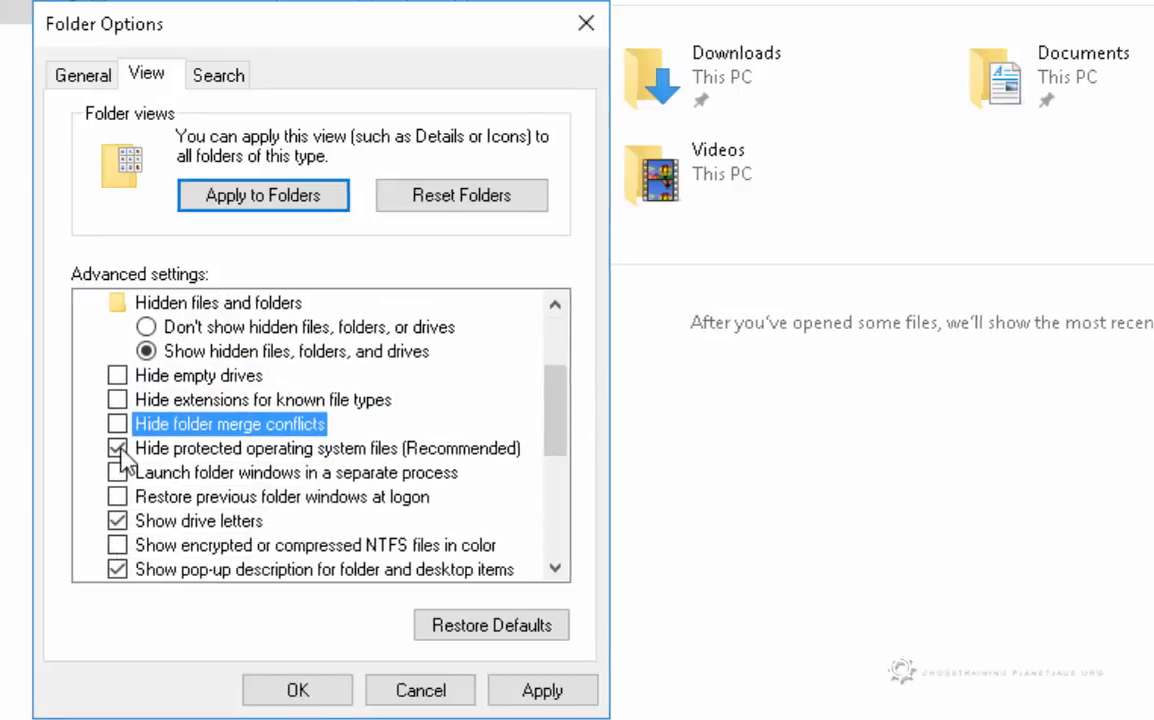
click(119, 447)
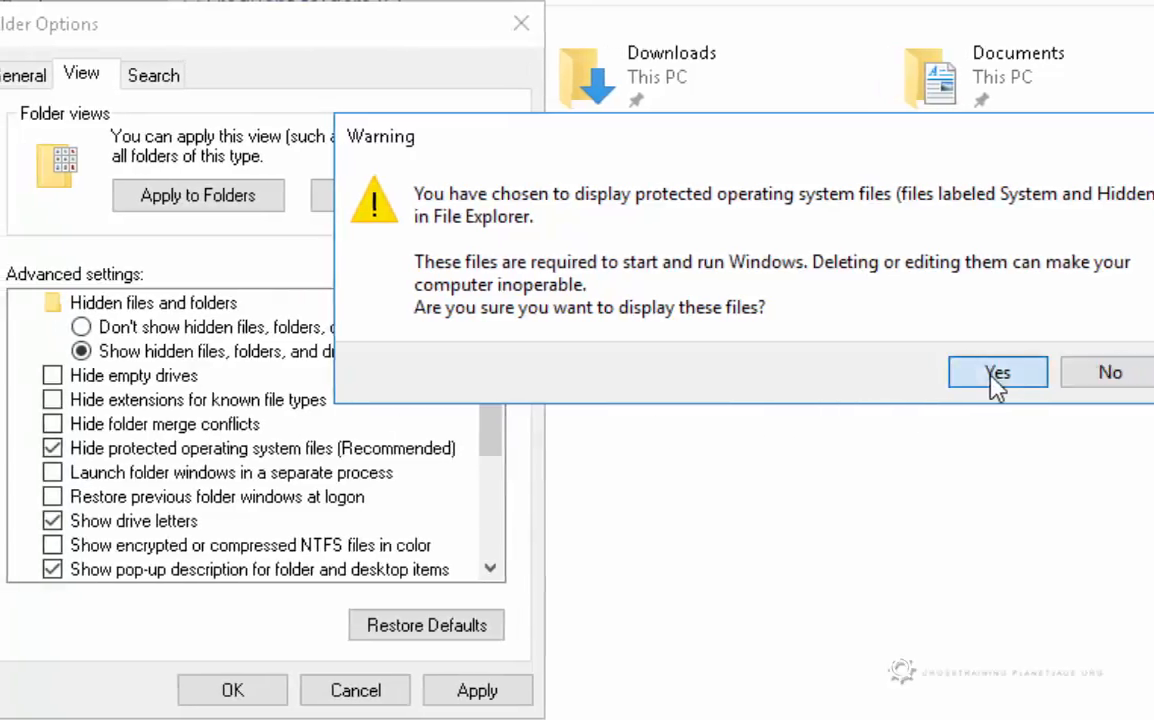
click(994, 376)
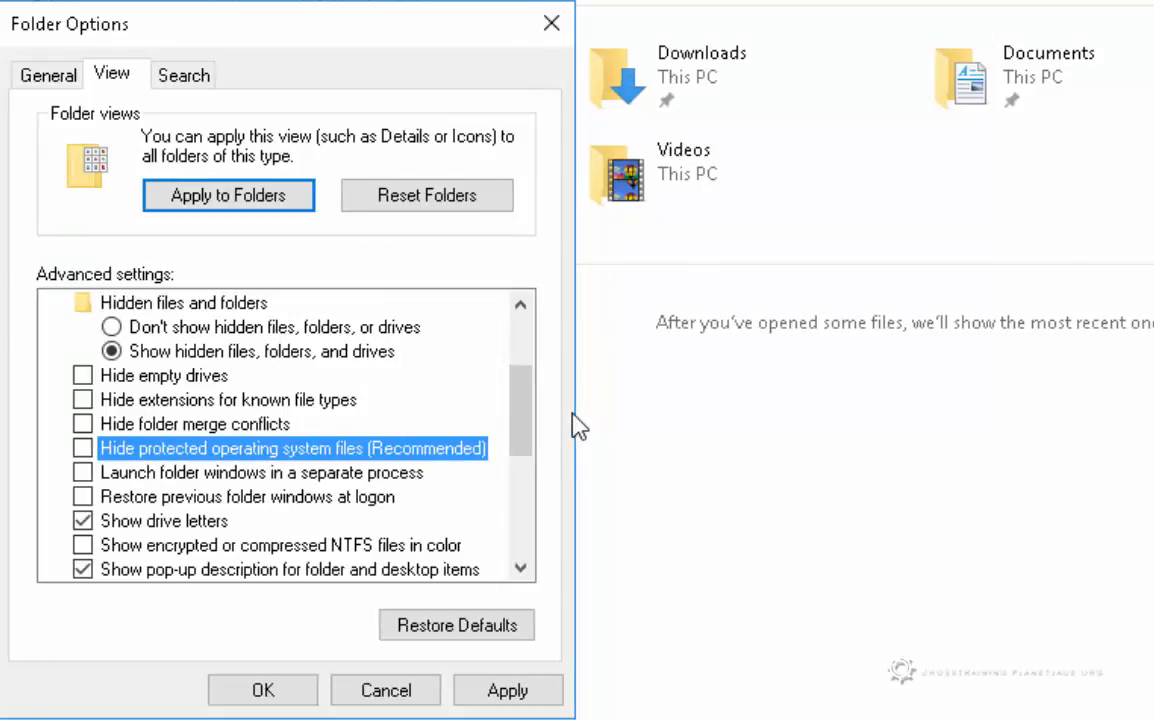
Enable showing encrypted or compressed NTFS files in color, and disable item selection check boxes and the Sharing Wizard.
drag(533, 399, 528, 451)
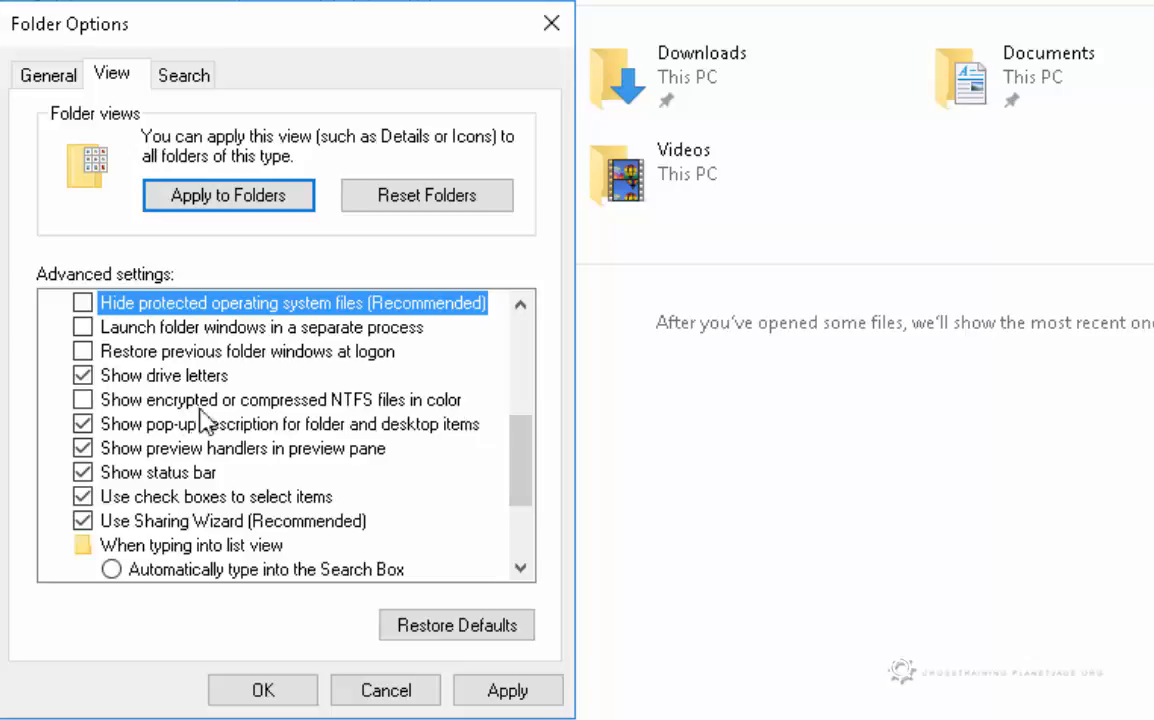
click(83, 400)
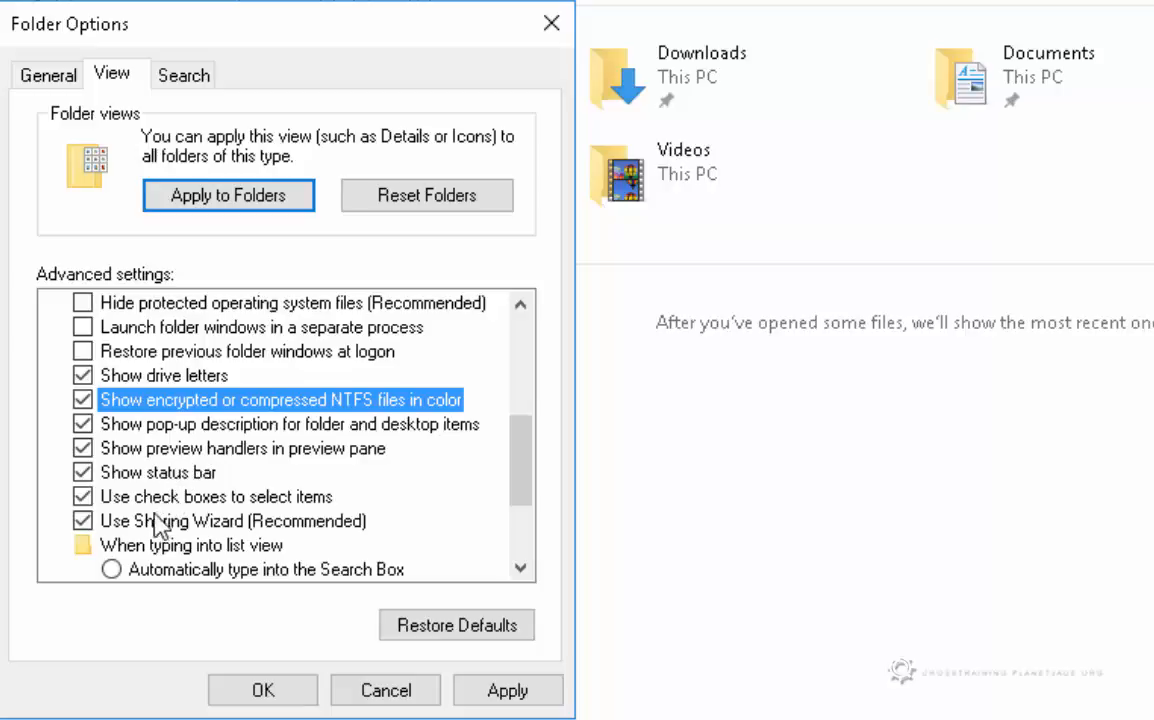
click(86, 497)
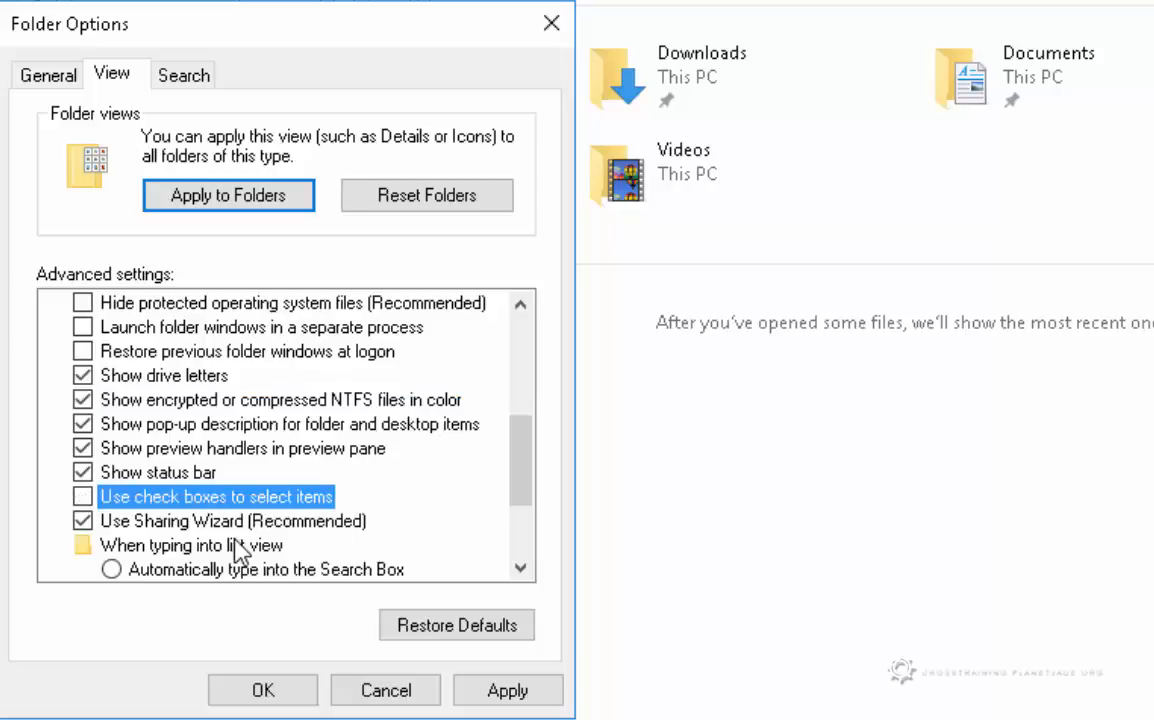
click(83, 522)
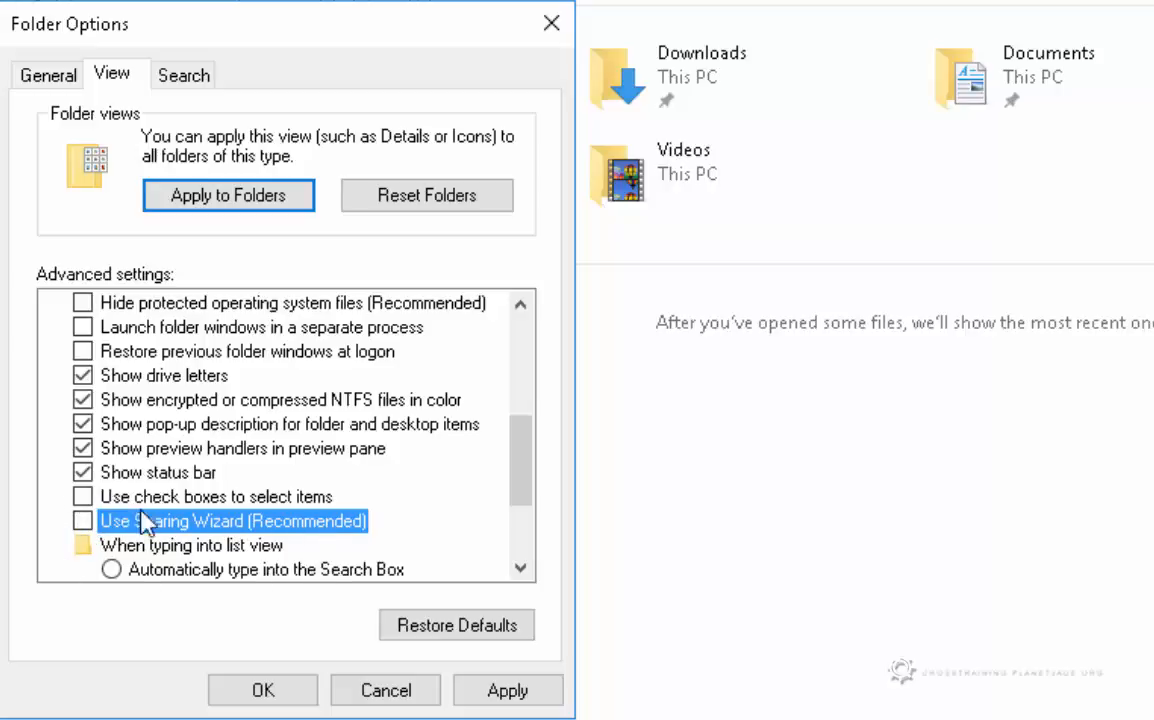
Apply the changed advanced settings and close Folder Options.
mouse_move(523, 464)
mouse_down()
mouse_move(508, 532)
mouse_move(518, 455)
mouse_up()
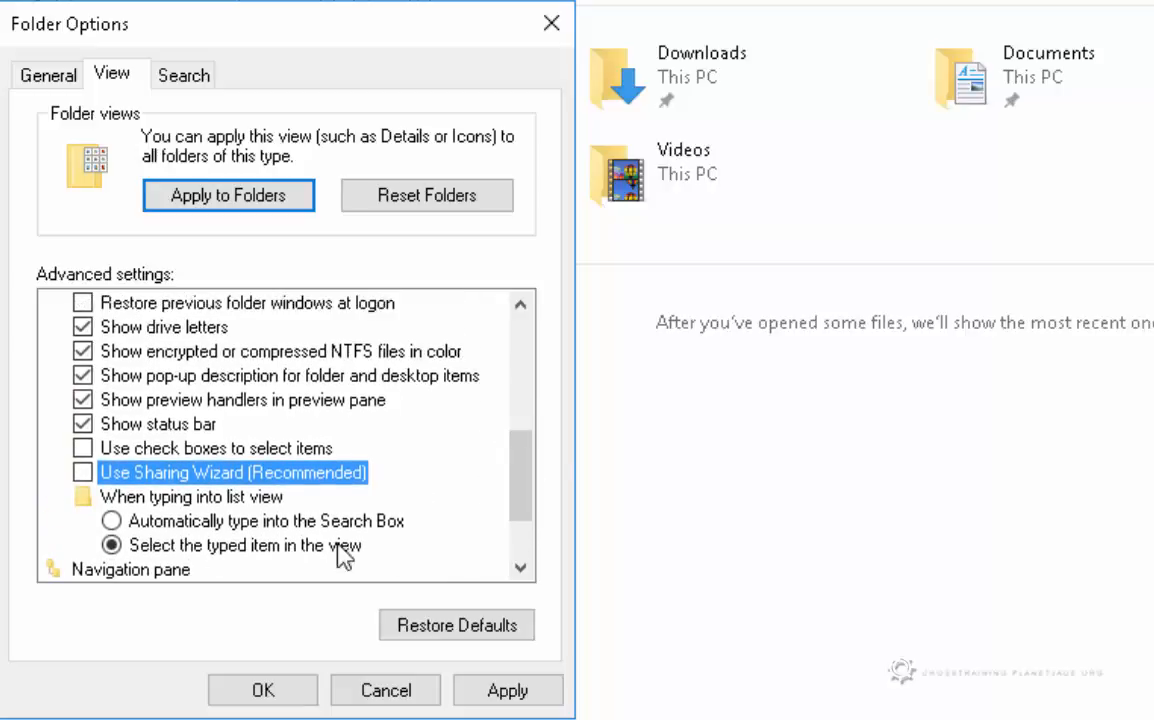
drag(520, 517, 520, 566)
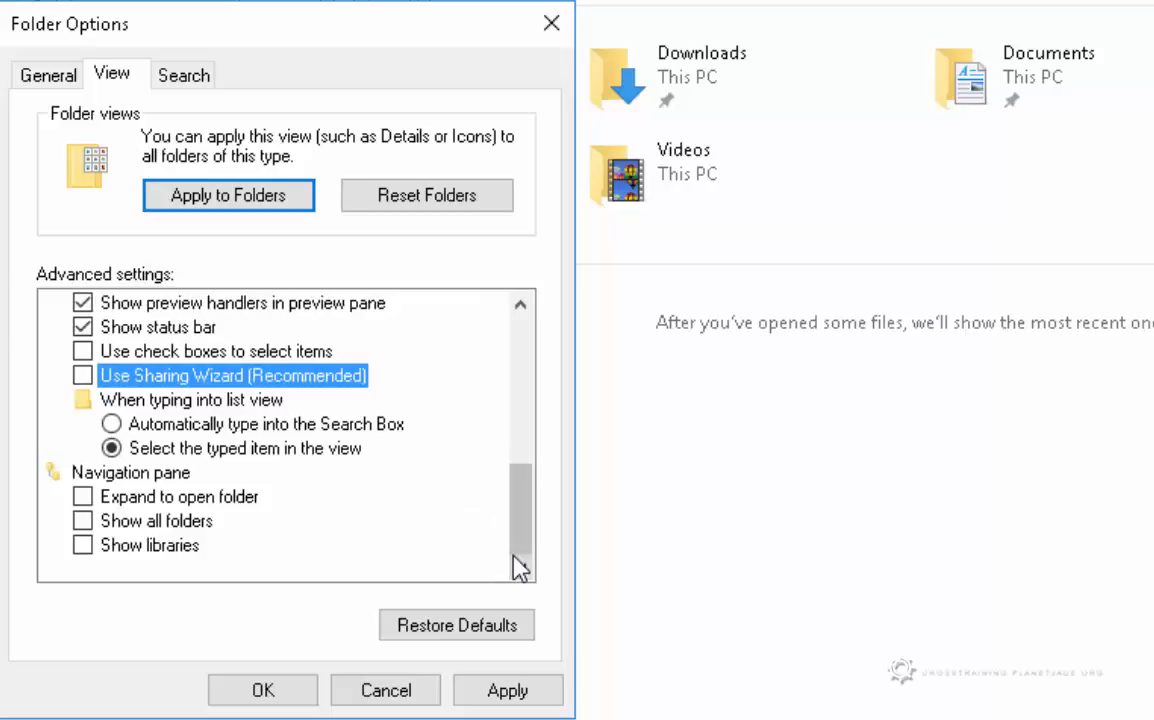
click(510, 700)
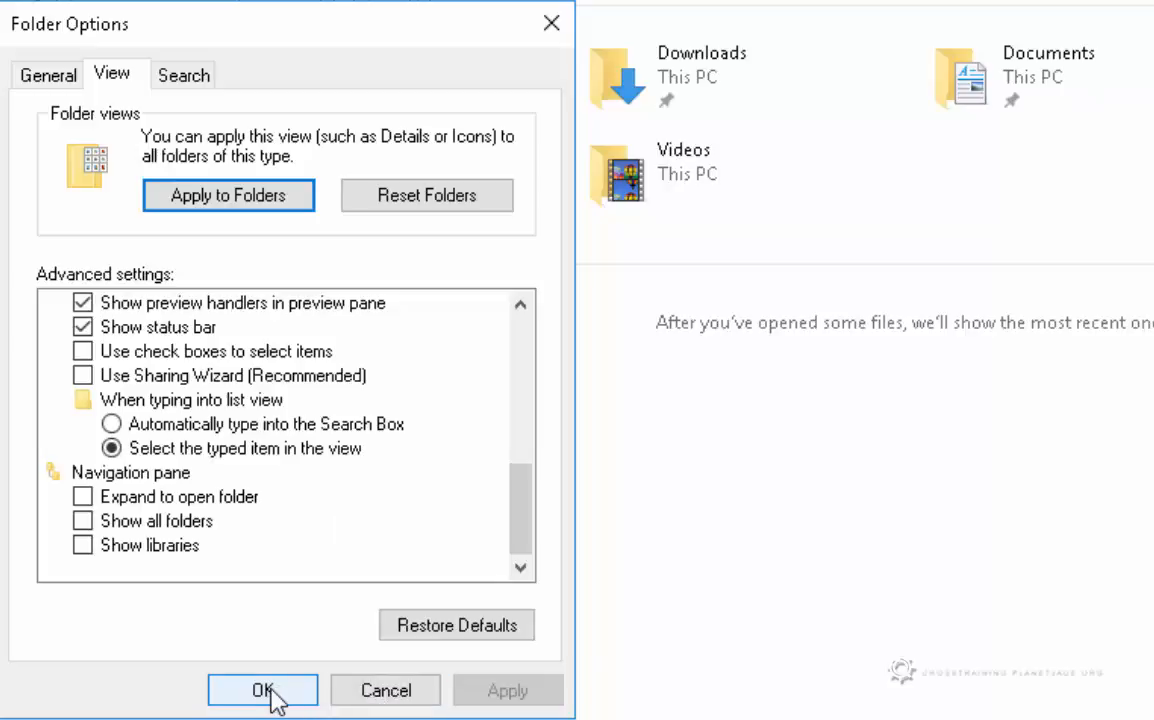
click(270, 695)
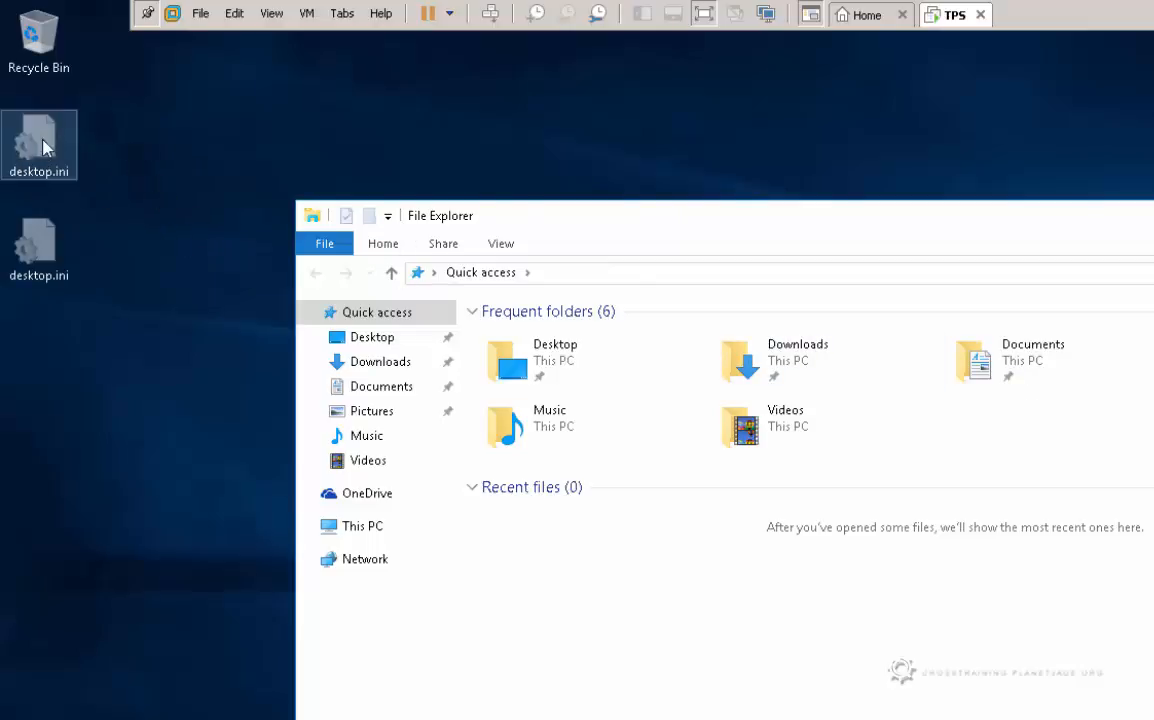
Move both desktop.ini files from the desktop to the Recycle Bin and permanently empty it.
click(42, 255)
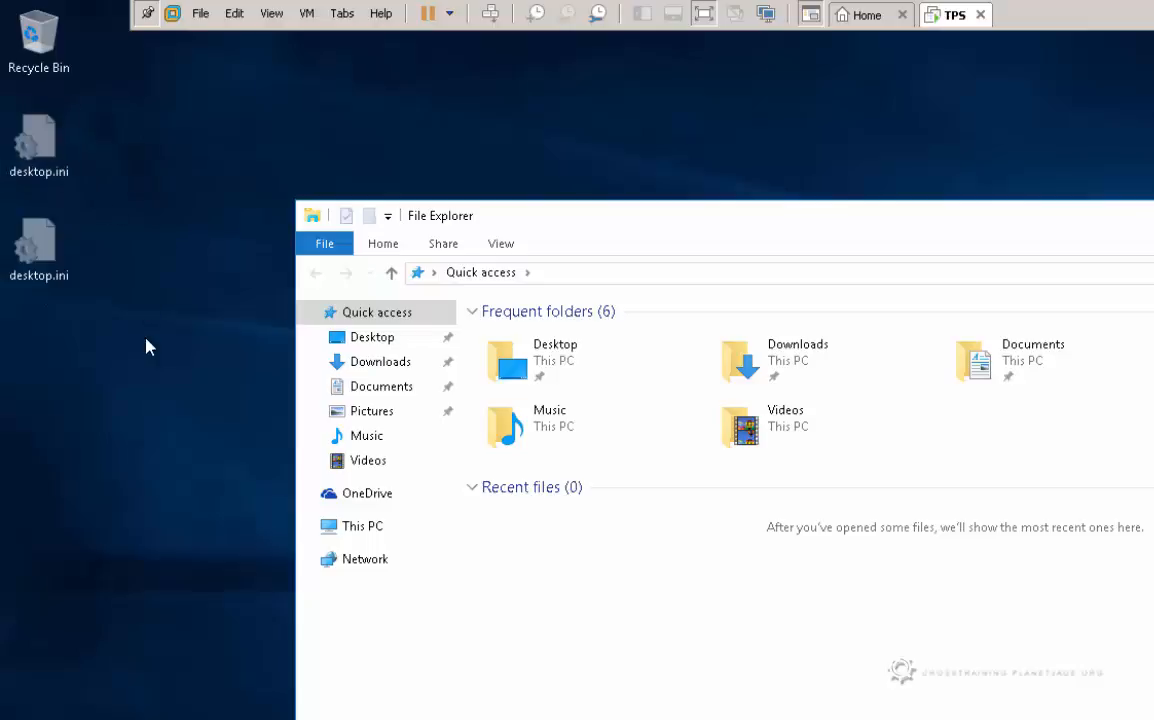
drag(141, 360, 40, 148)
drag(40, 148, 40, 42)
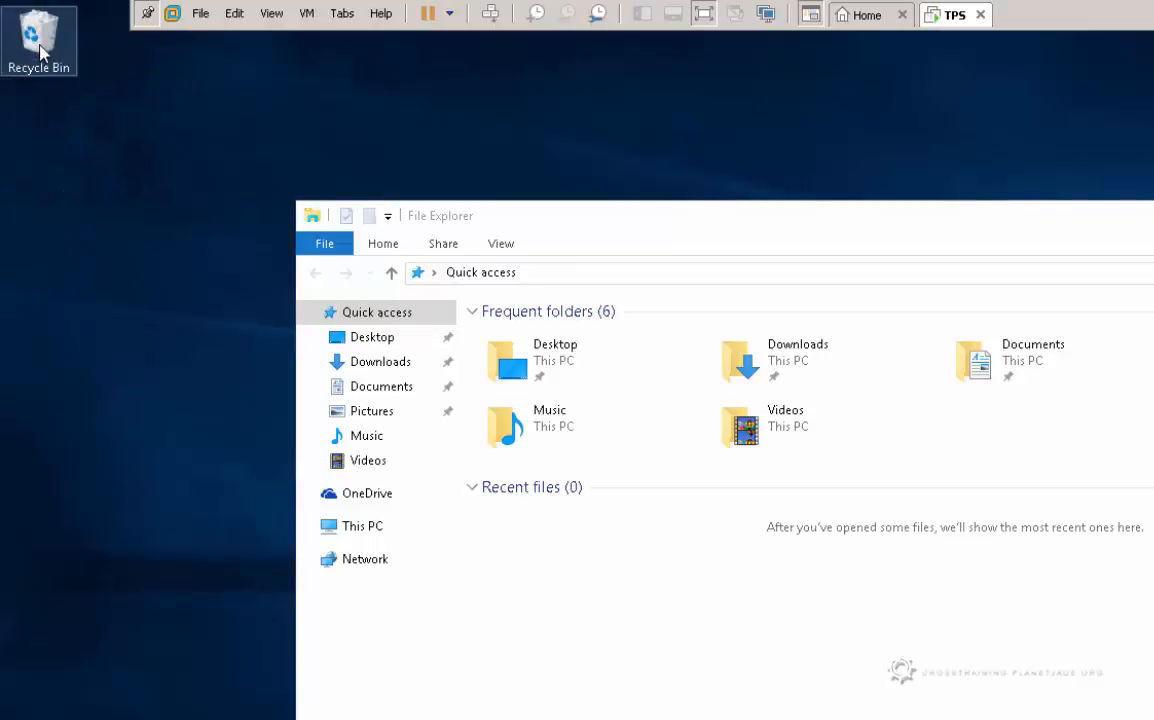
right_click(4, 46)
click(63, 84)
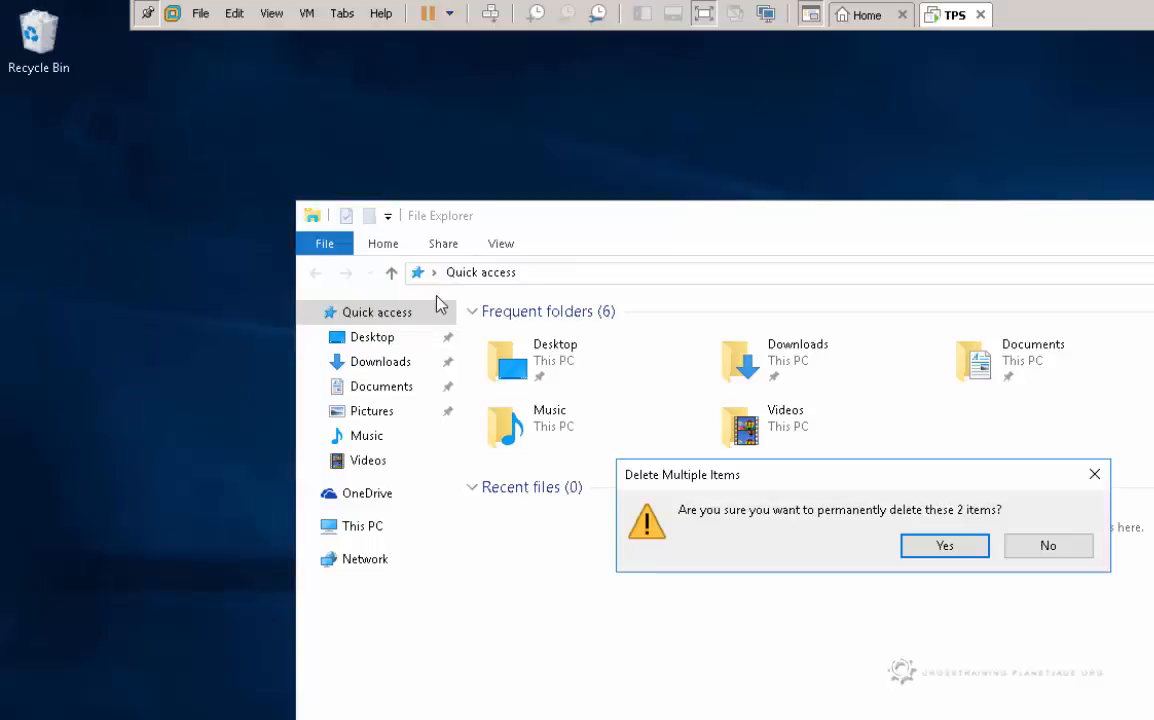
click(945, 546)
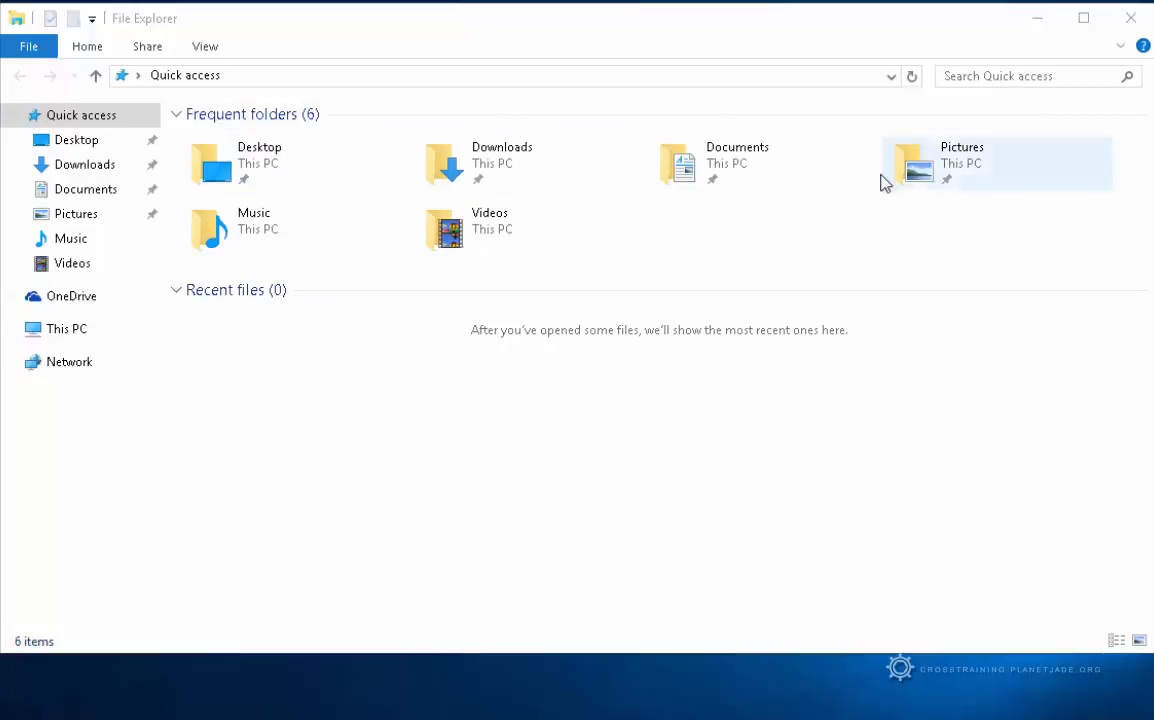
Open This PC and switch its contents to the Details view.
click(82, 336)
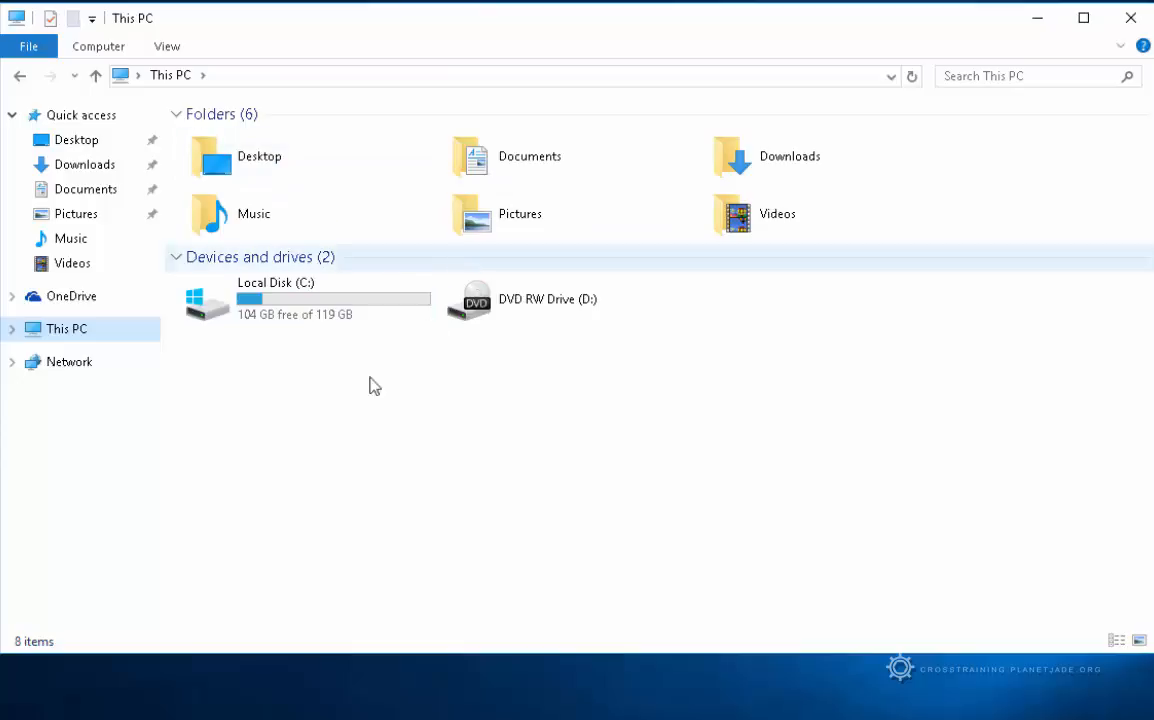
right_click(272, 395)
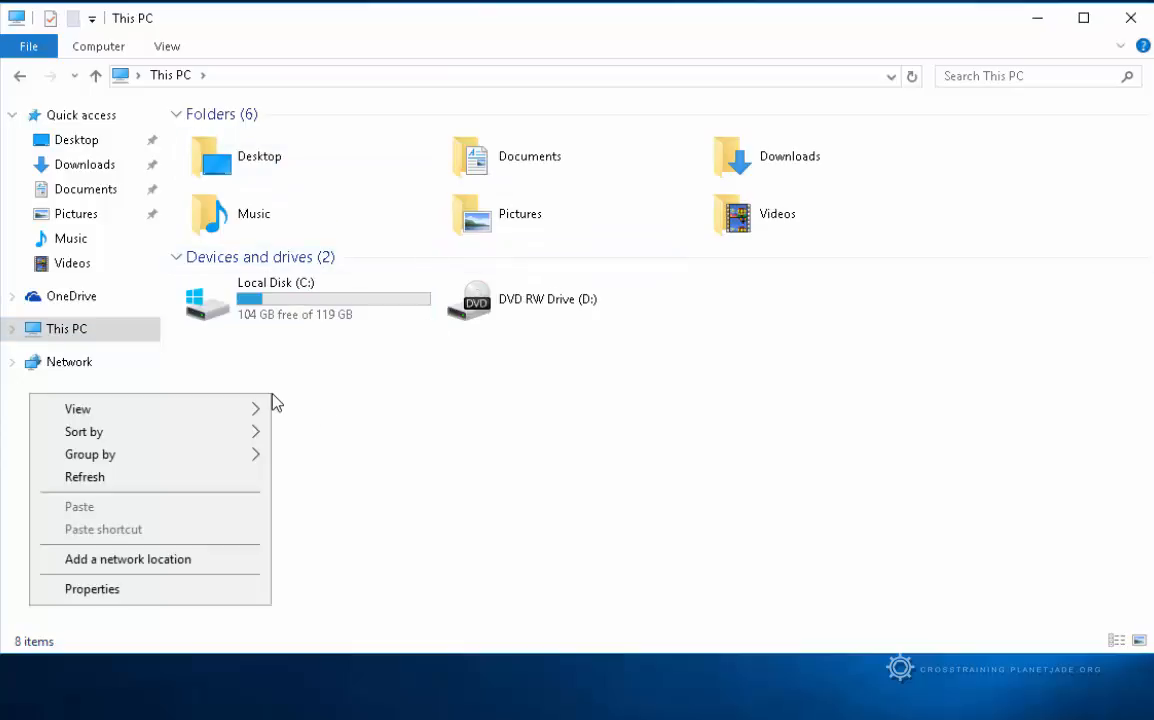
mouse_move(258, 409)
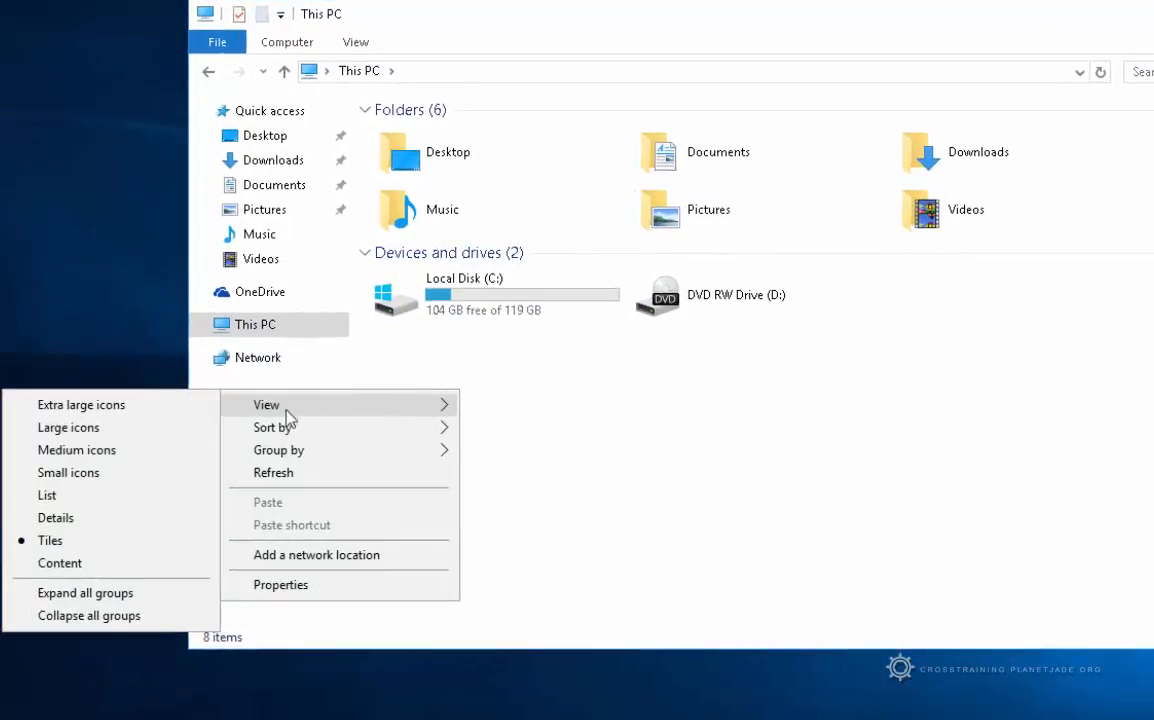
click(129, 519)
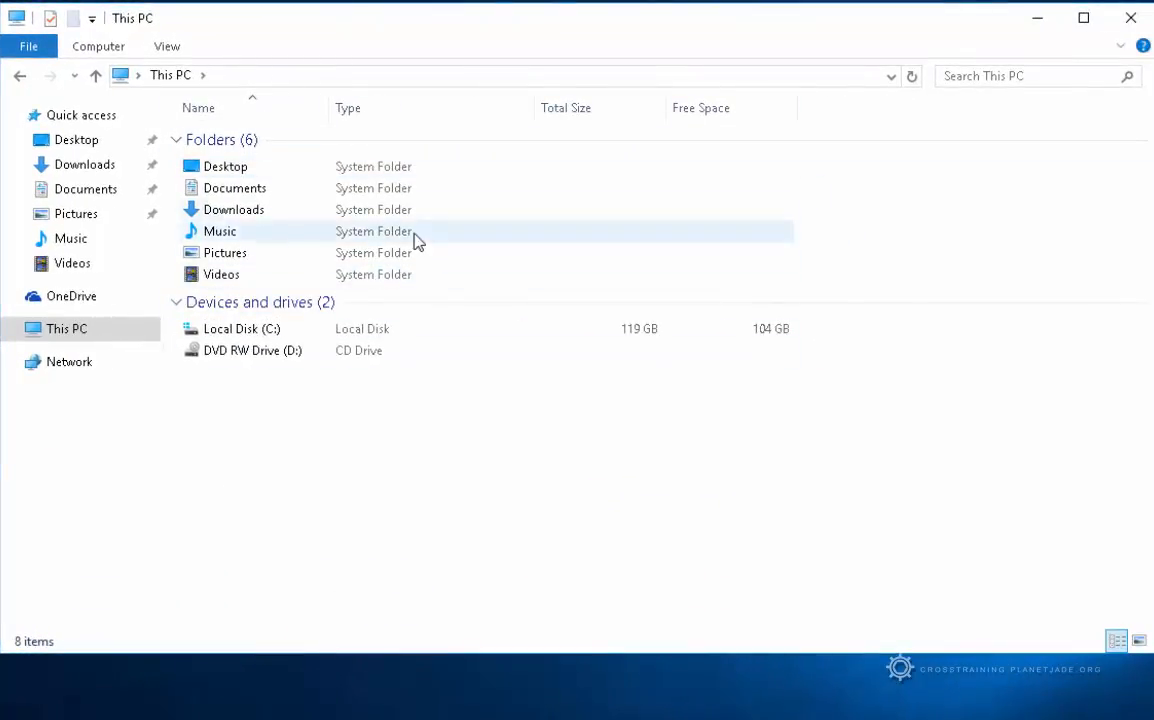
Collapse and re-expand the Folders group and the Devices and drives group in This PC.
click(176, 304)
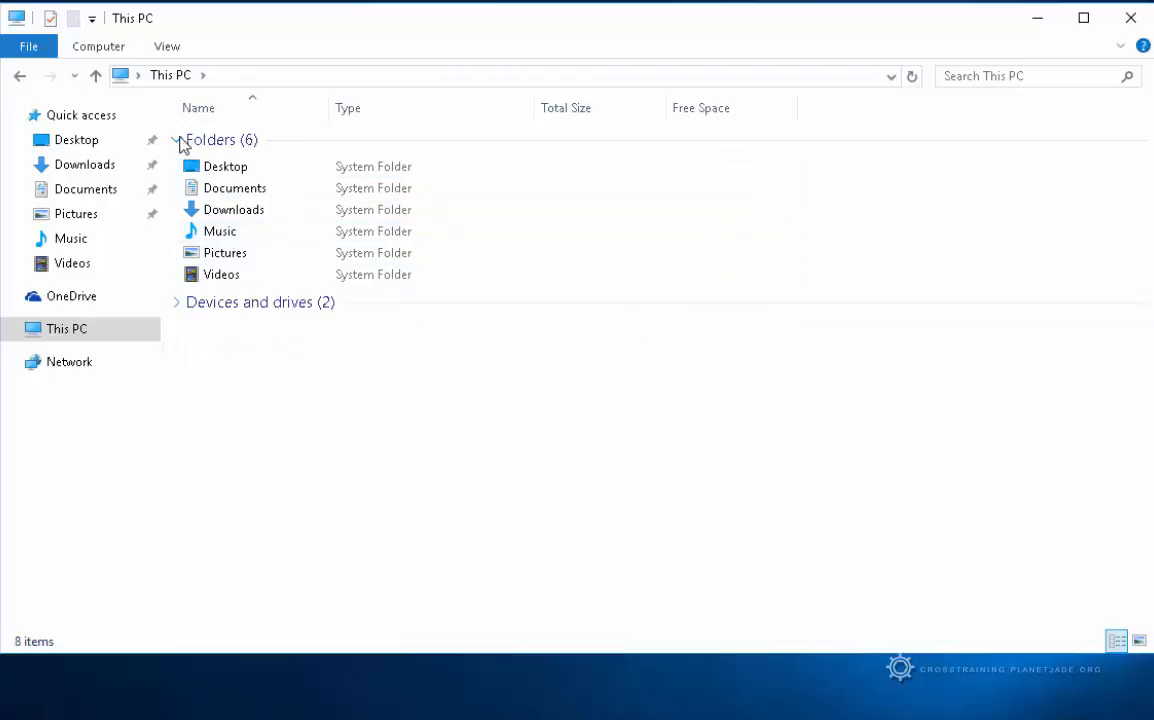
click(178, 141)
click(178, 141)
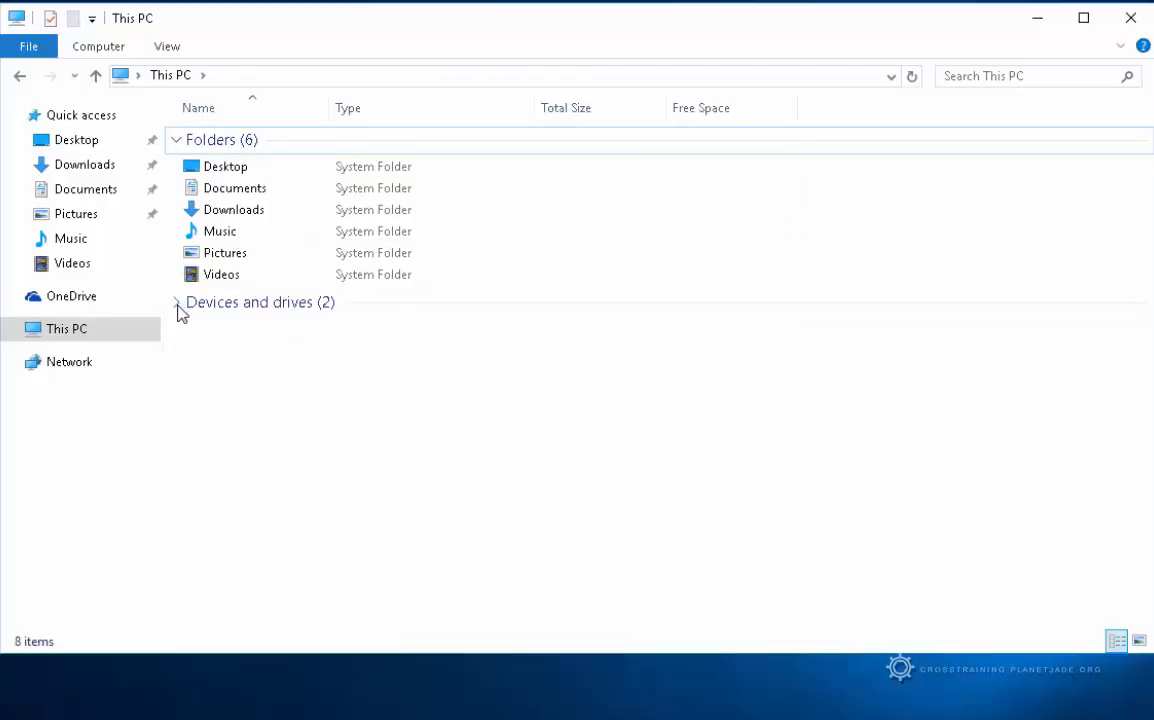
click(177, 306)
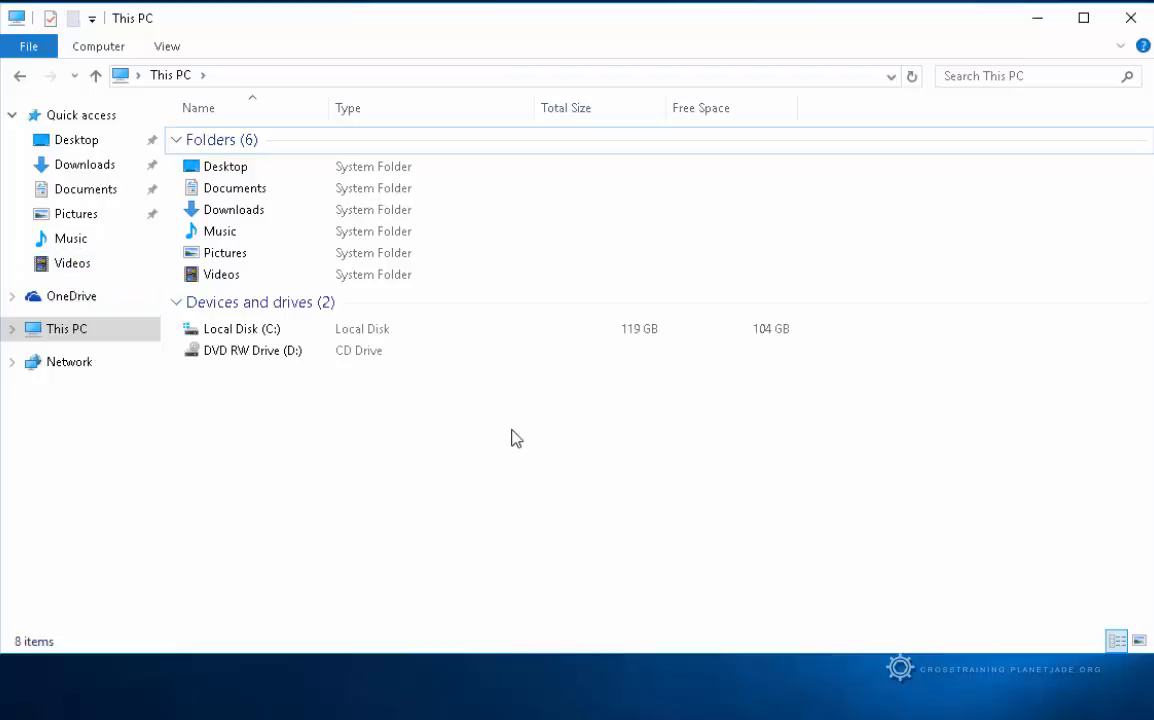